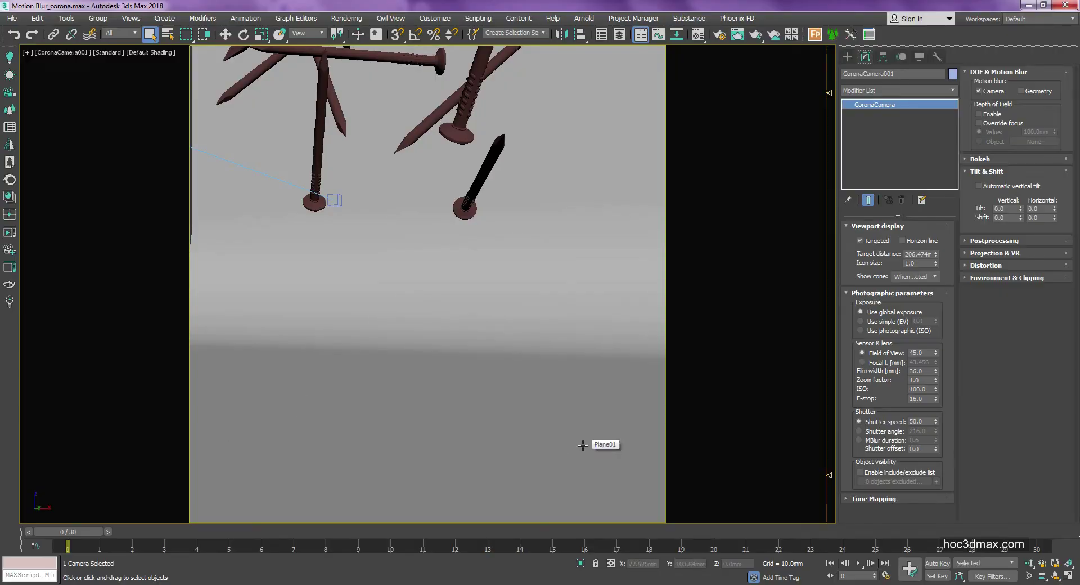
Preview the falling-nails animation, then park it on frame 7 in Select Object mode
left_click(858, 563)
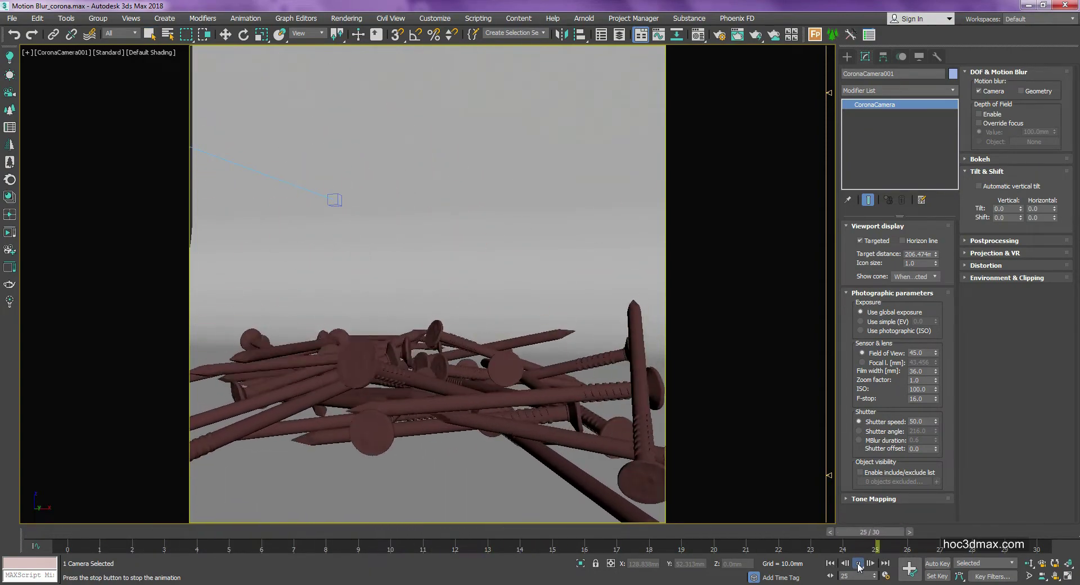
left_click(859, 563)
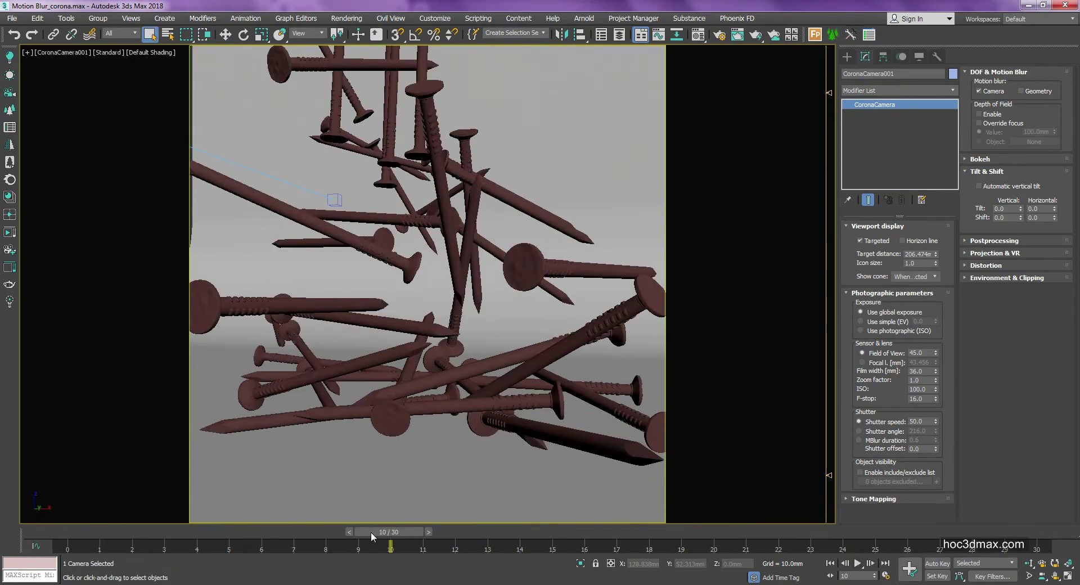
mouse_move(370, 532)
left_mouse_down()
mouse_move(250, 539)
mouse_move(281, 538)
left_mouse_up()
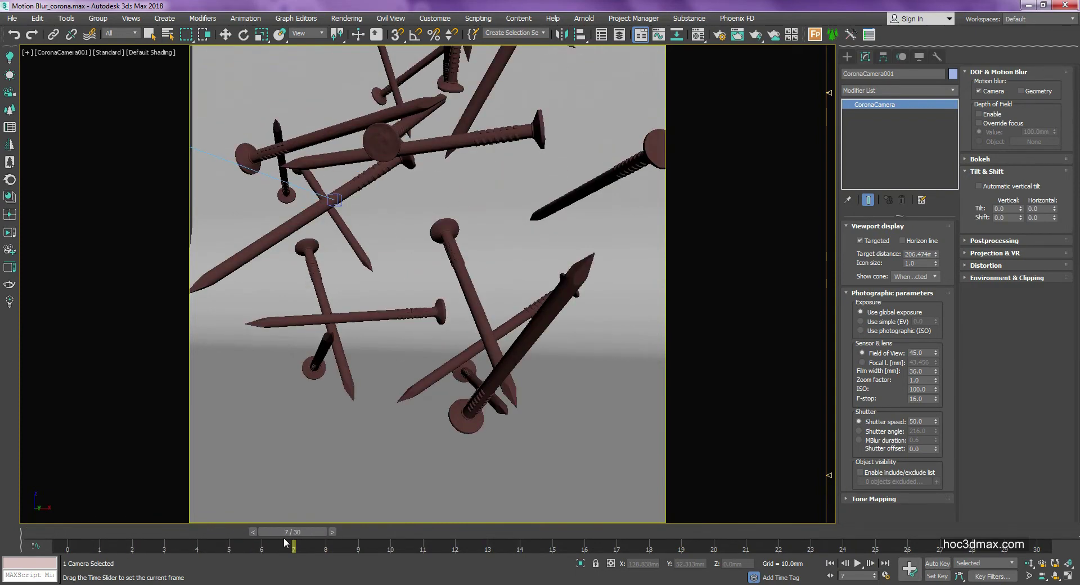
key("q")
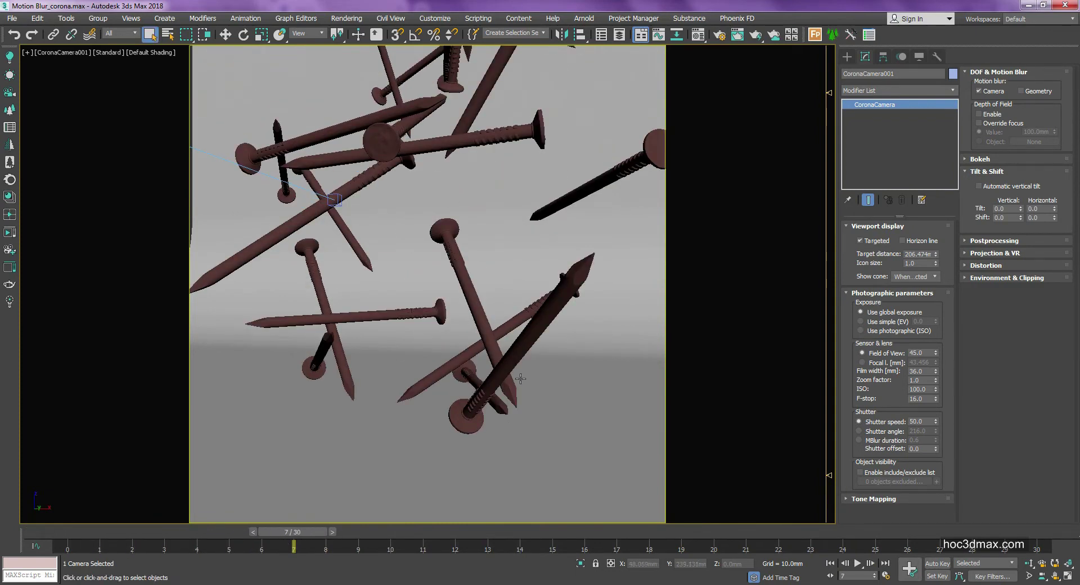
left_click(68, 52)
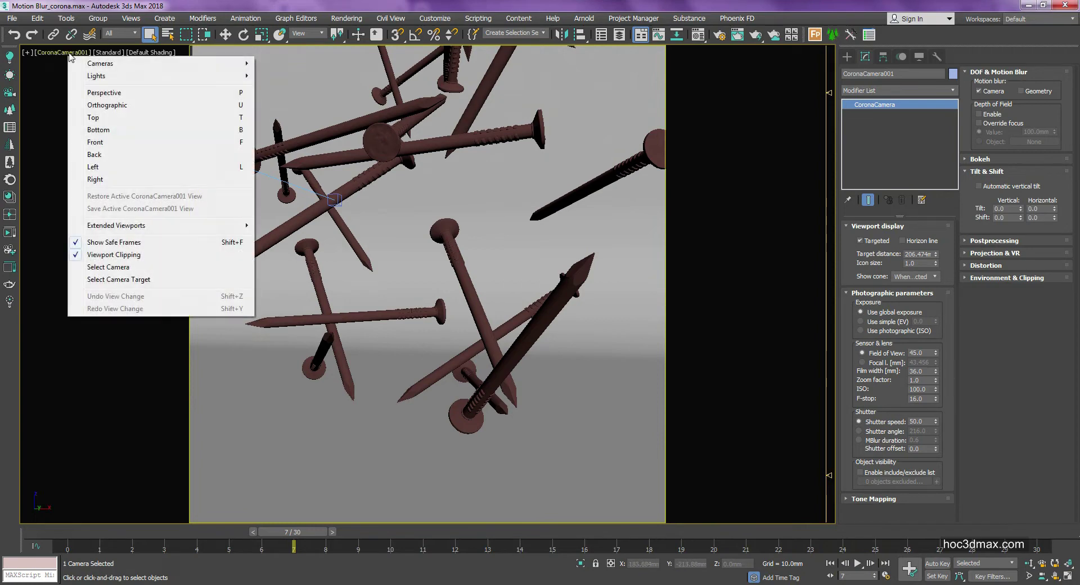
Select CoronaCamera001 and enable Geometry motion blur alongside Camera motion blur
left_click(102, 268)
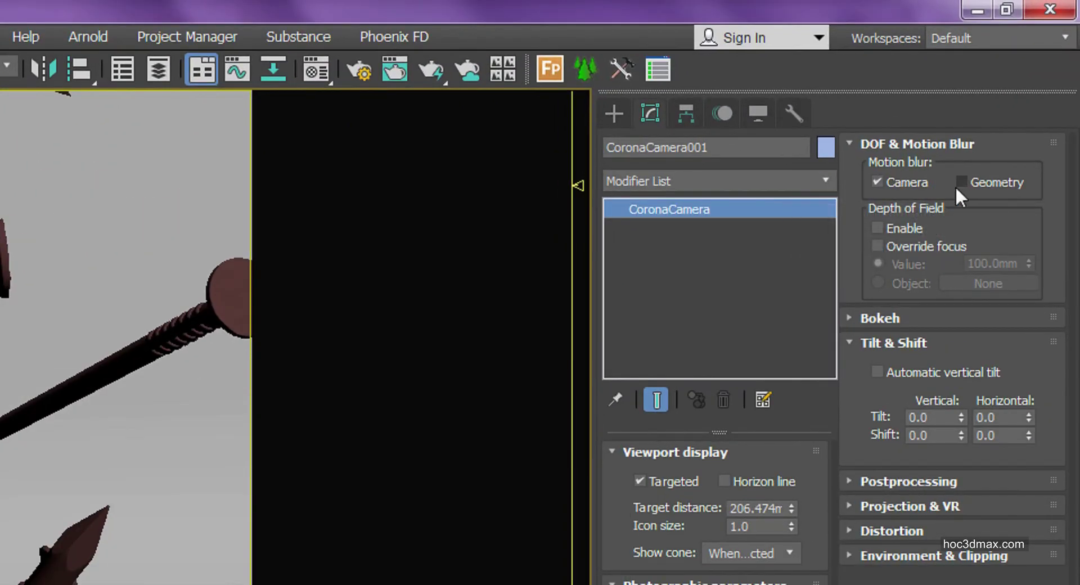
left_click(962, 182)
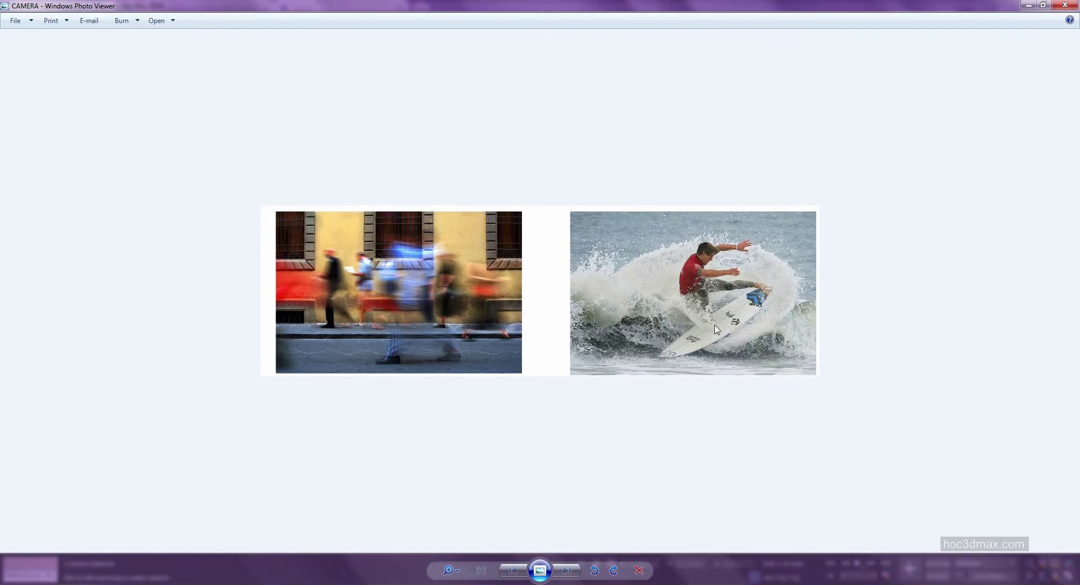
left_click(1027, 7)
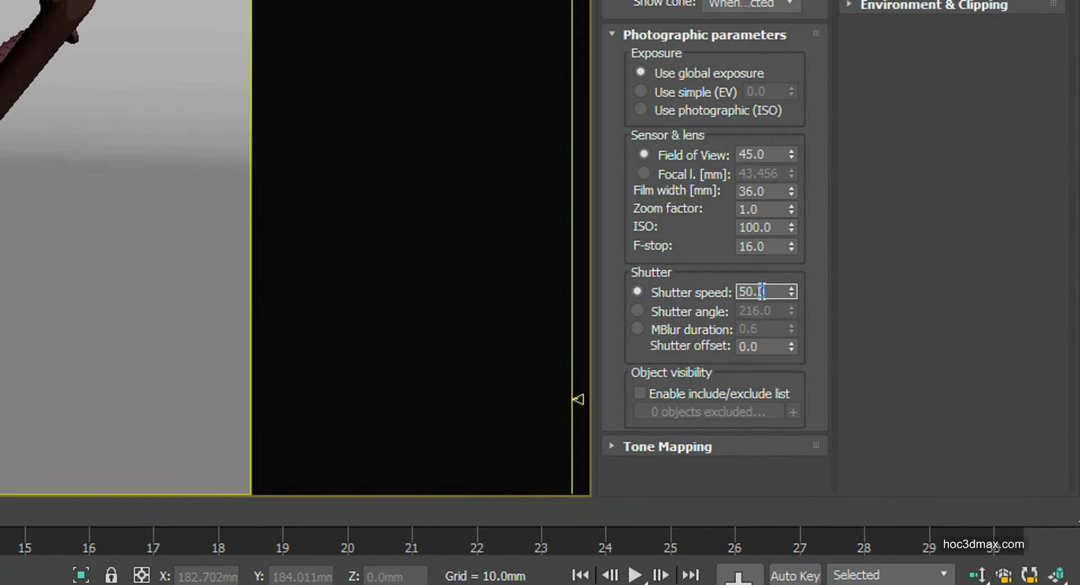
Render frame 7 in the Corona Frame Buffer with motion blur at shutter speed 50
double_click(760, 291)
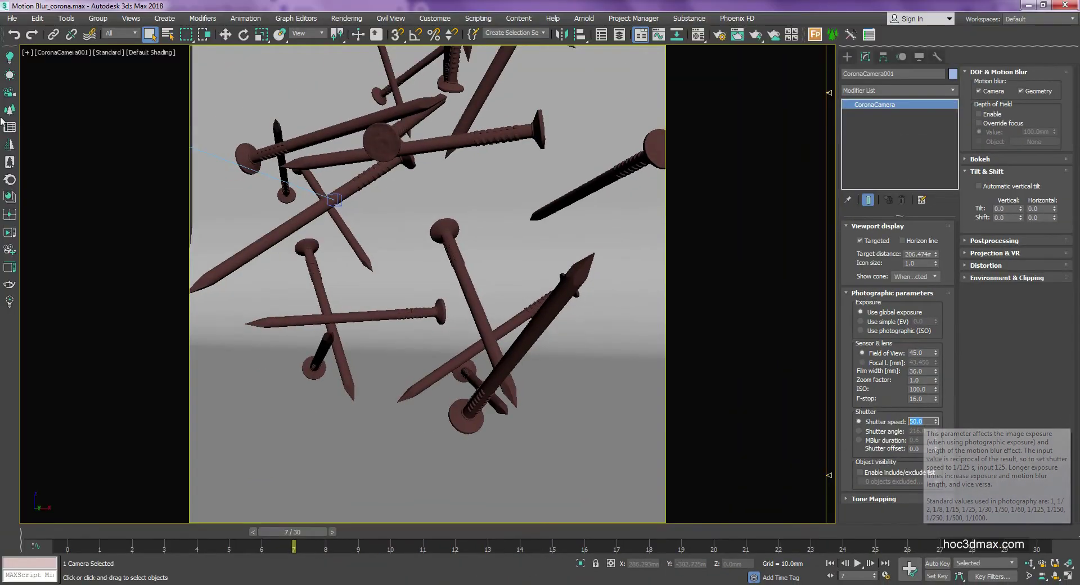
left_click(11, 272)
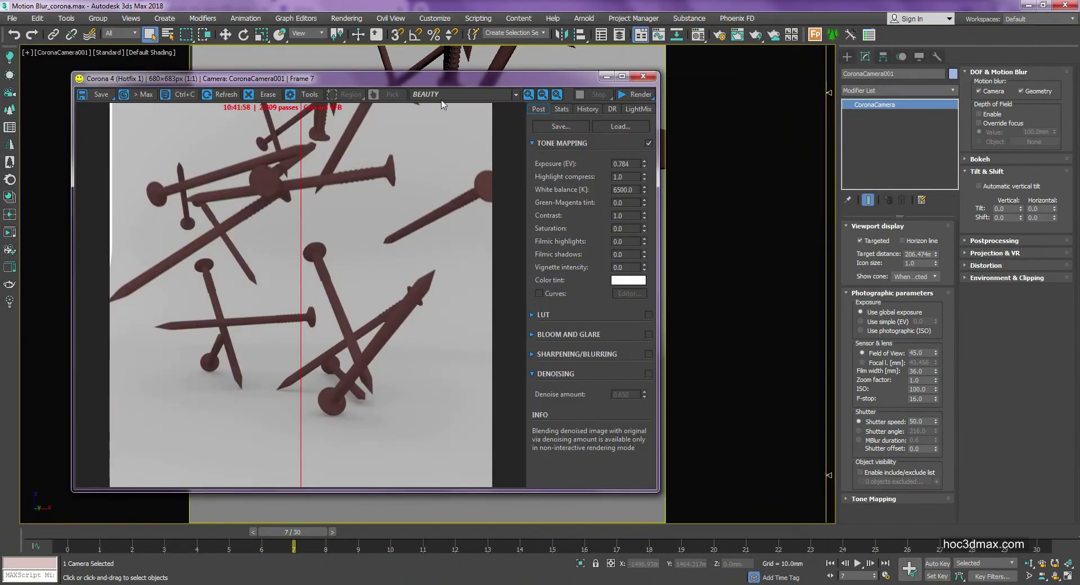
left_click(639, 94)
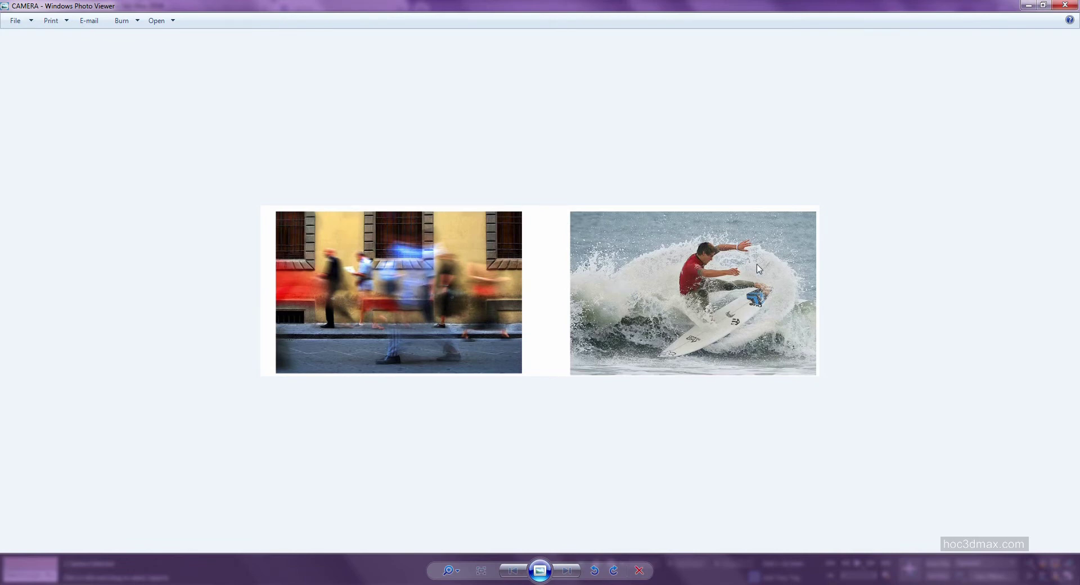
left_click(1028, 5)
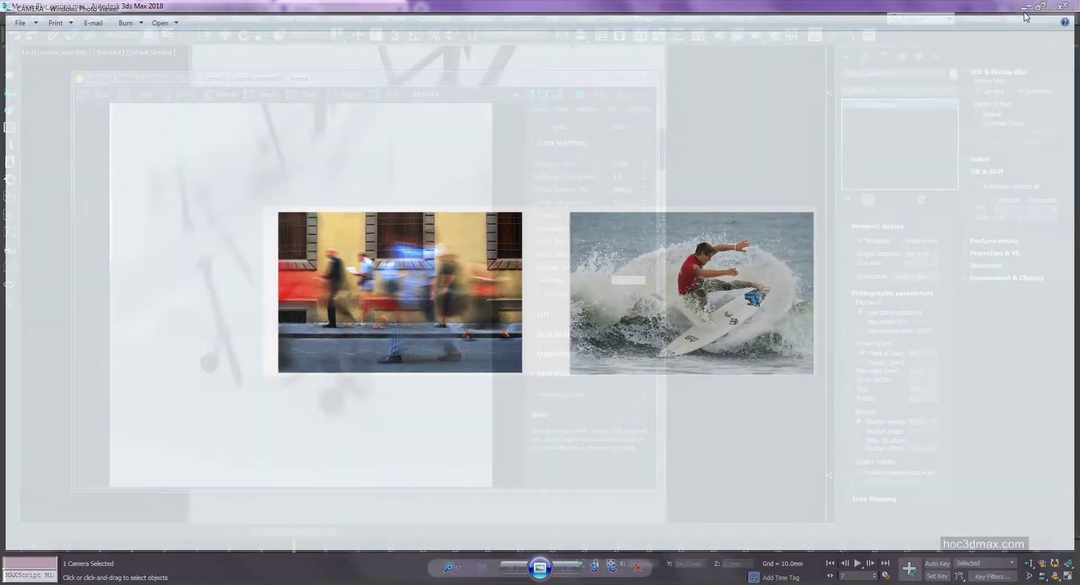
Stop the blurred render and change the camera shutter speed from 50 to 200
left_click(595, 96)
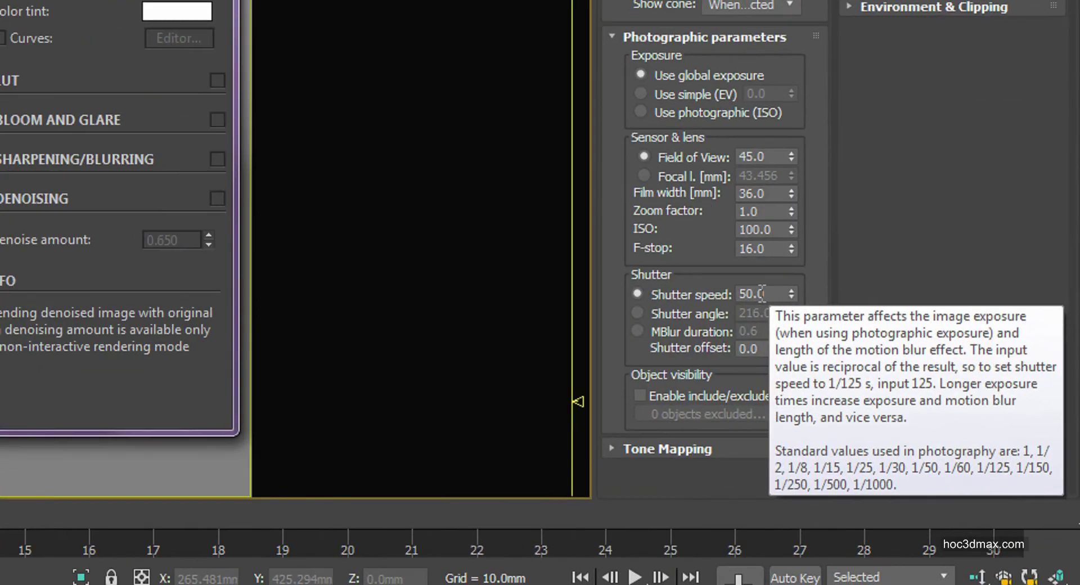
left_click_drag(761, 293, 631, 290)
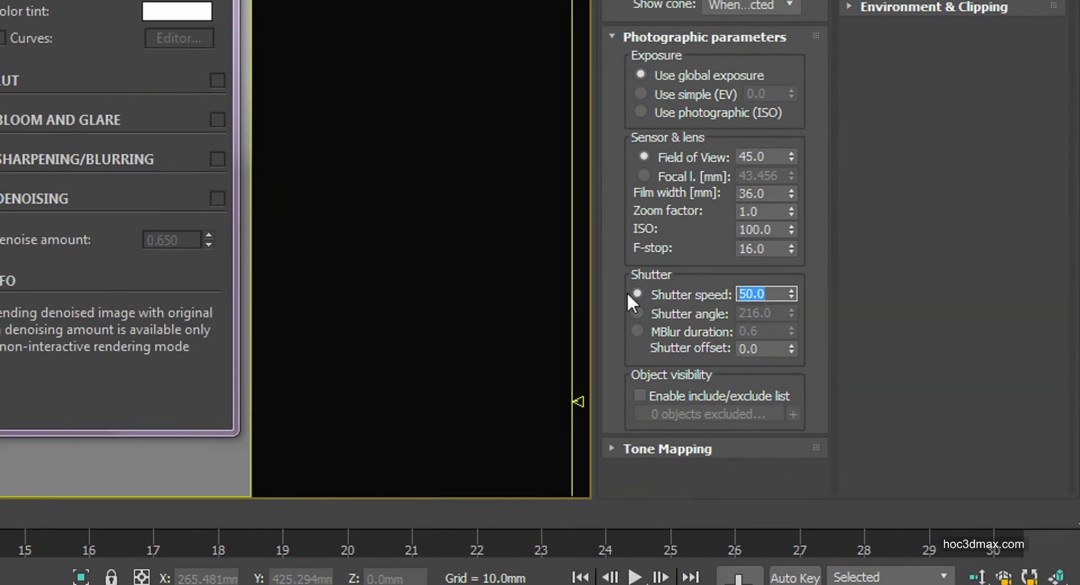
type("200")
key("Return")
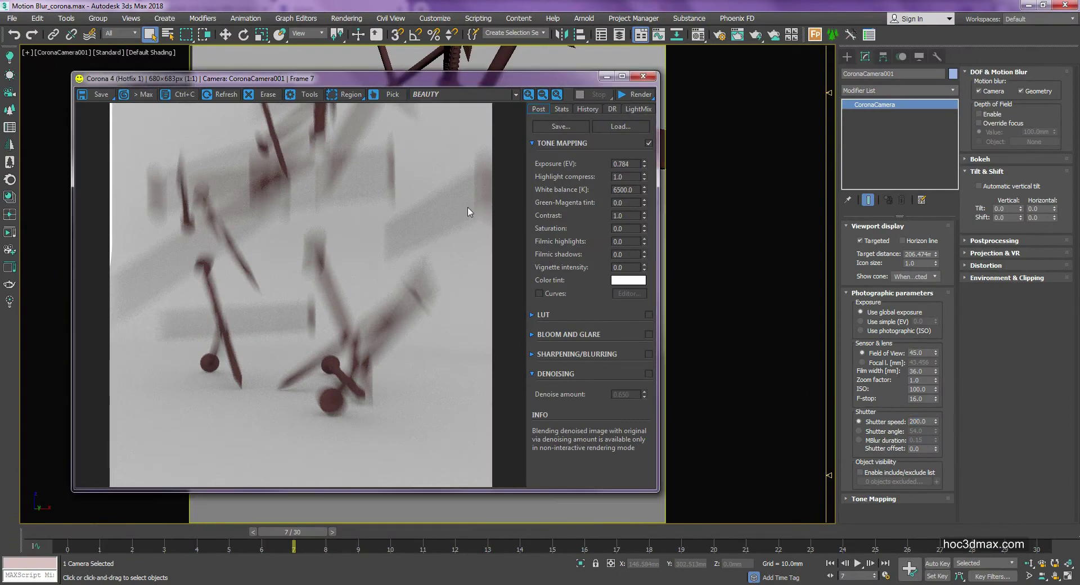
Clear old history snapshots, store the 13-pass blurry render, and start a shutter-200 render
left_click(582, 109)
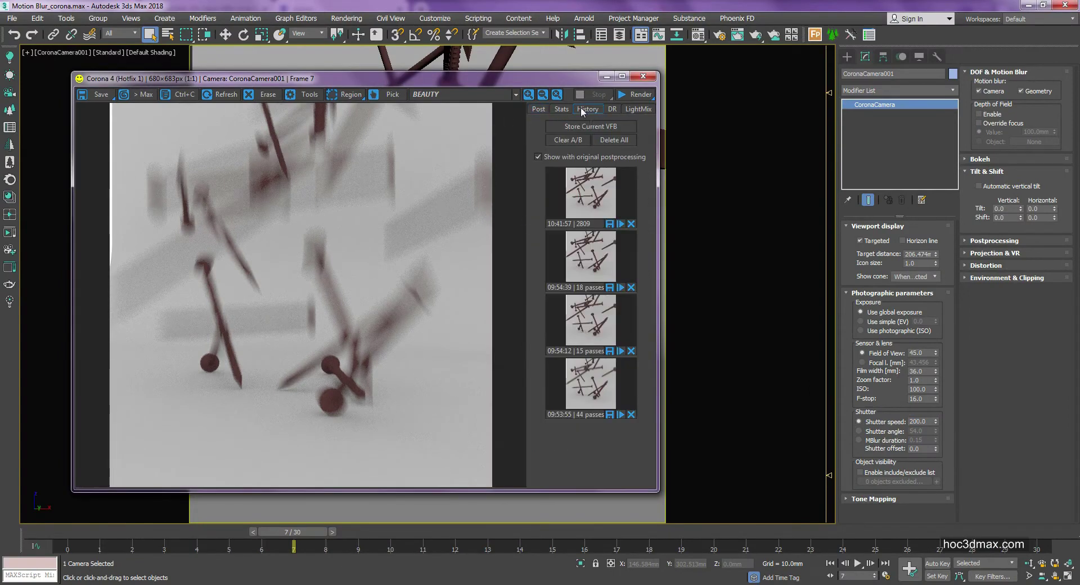
left_click(631, 224)
left_click(630, 224)
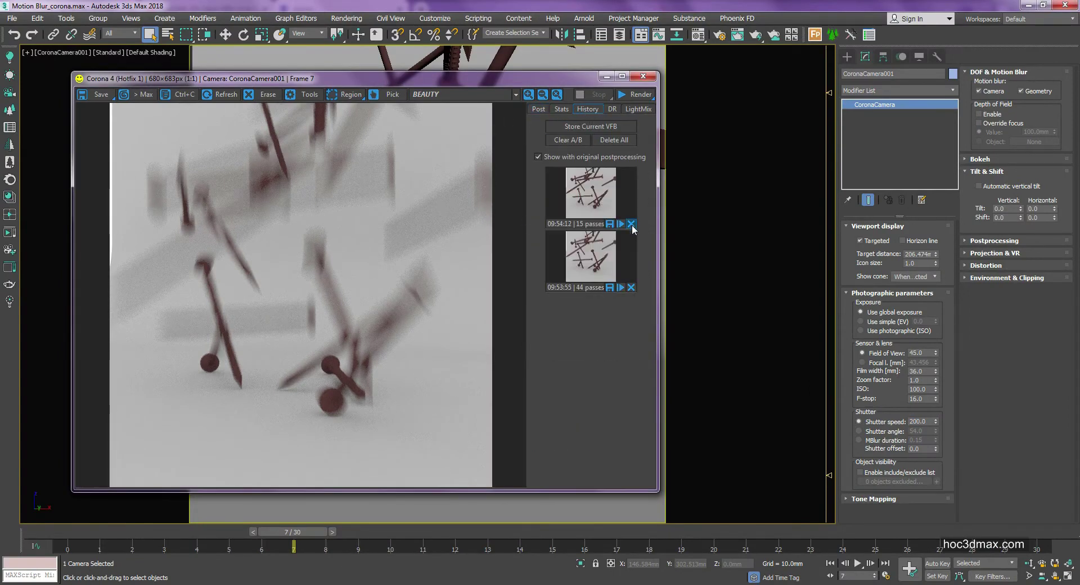
left_click(631, 224)
left_click(631, 224)
left_click(584, 127)
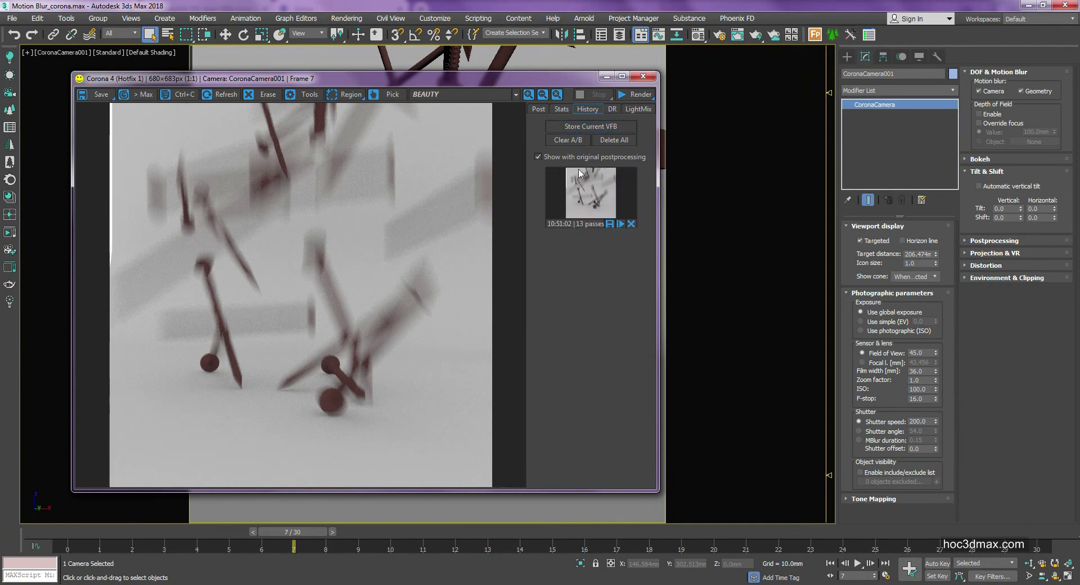
left_click(630, 95)
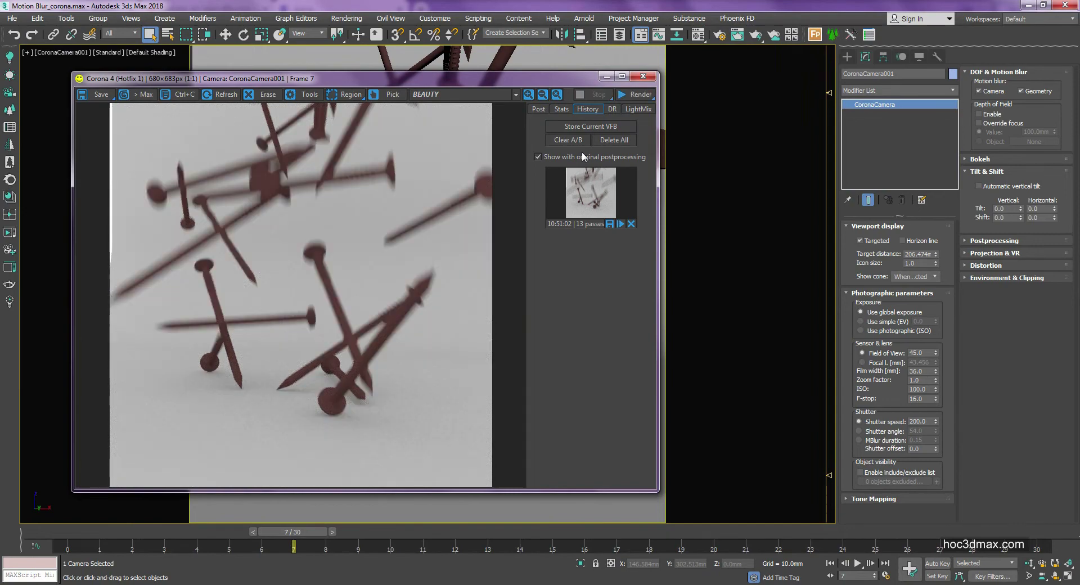
Store the 20-pass render and compare it as A against the 13-pass render as B
left_click(588, 122)
left_click(590, 190)
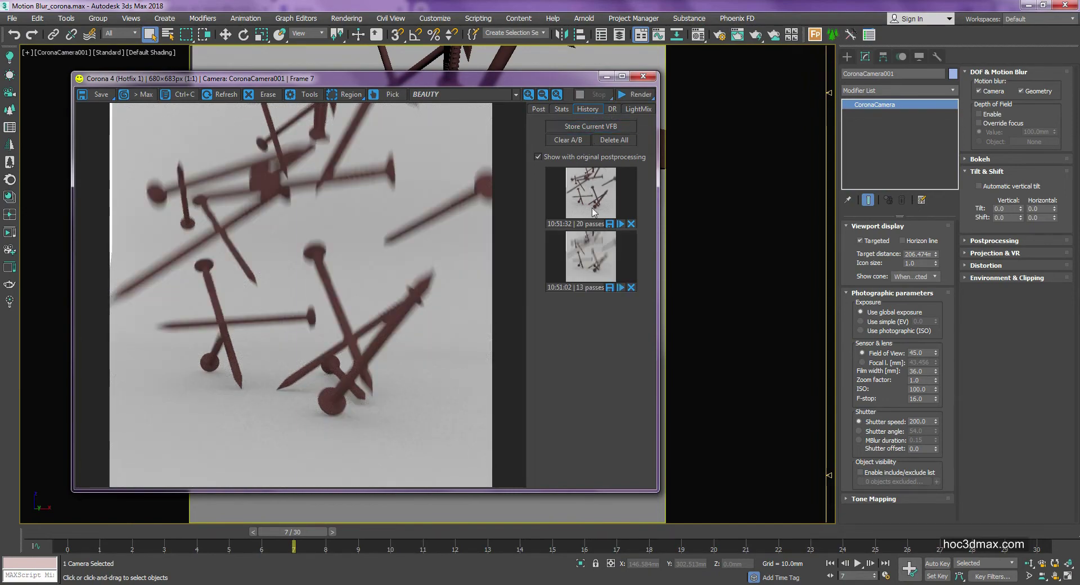
right_click(587, 250)
left_click_drag(299, 241, 120, 243)
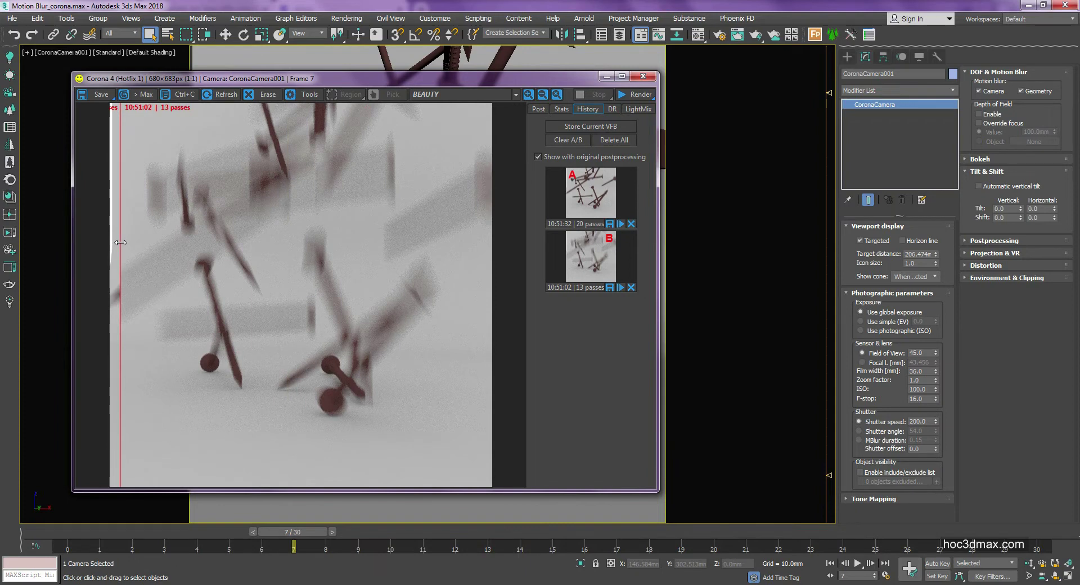
left_click_drag(120, 243, 494, 238)
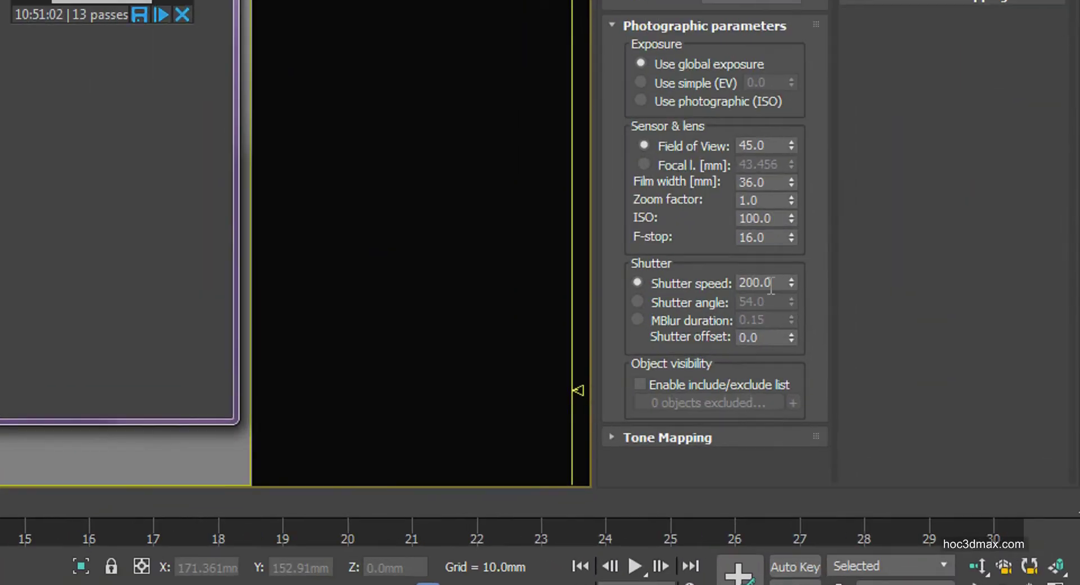
Raise the camera shutter speed to 2000 and re-render frame 7
double_click(917, 421)
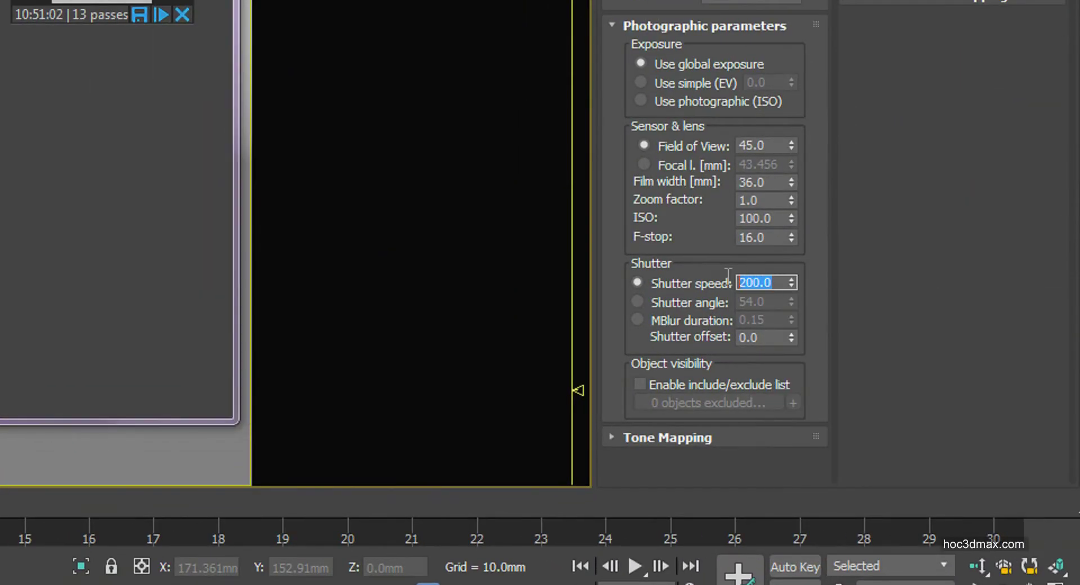
left_click(747, 279)
type("0")
key("Return")
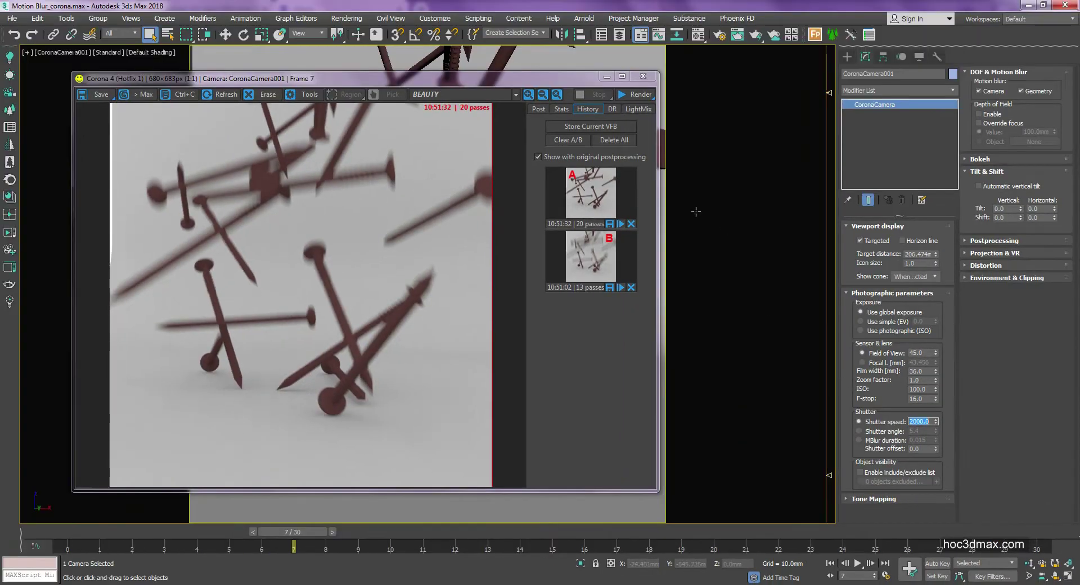
left_click(635, 95)
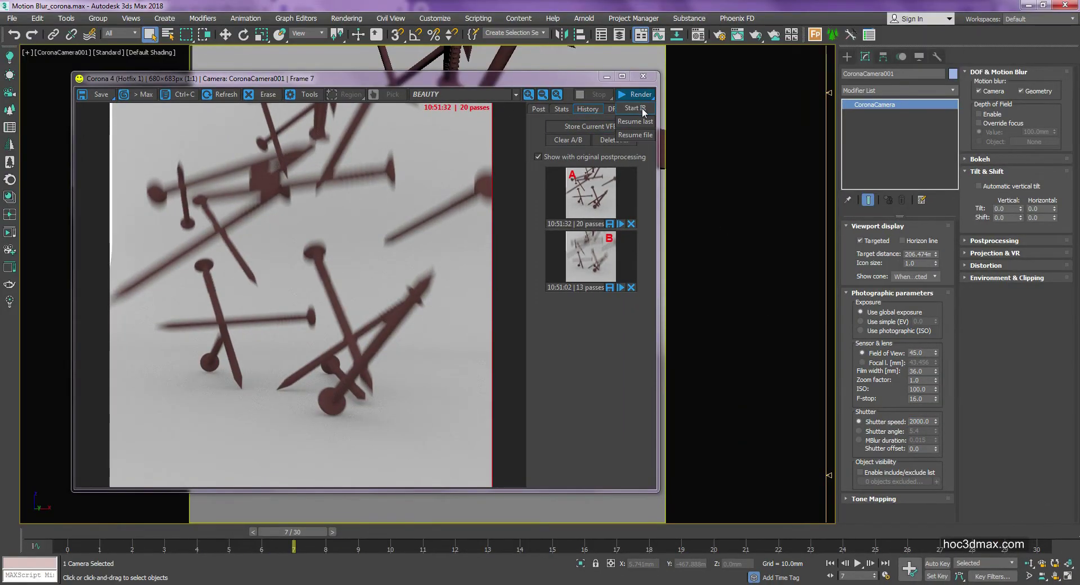
Store the sharp 19-pass render and compare it as A against the 10:51:32 render as B
left_click(598, 127)
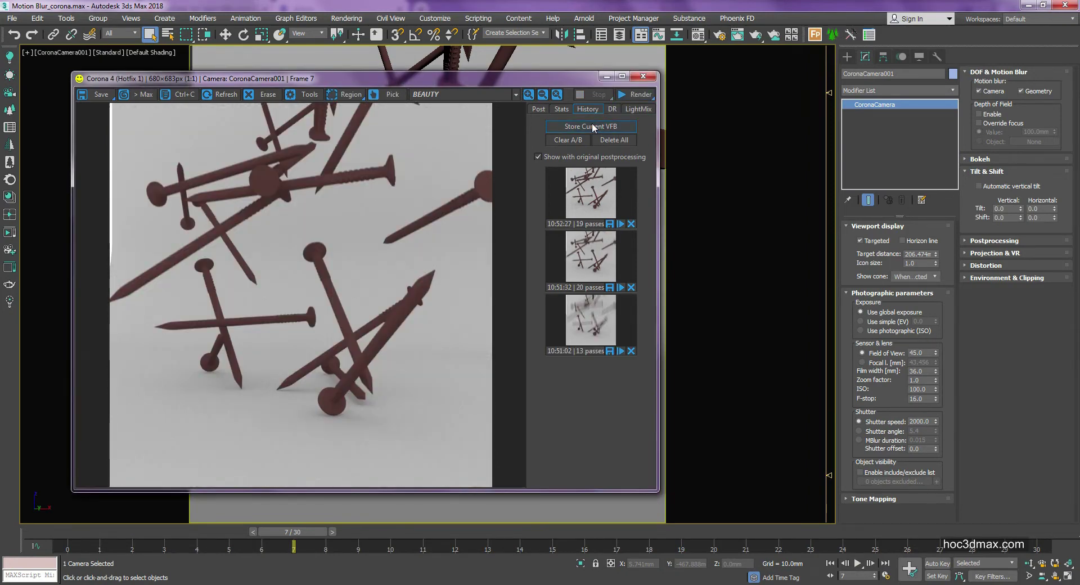
left_click(598, 193)
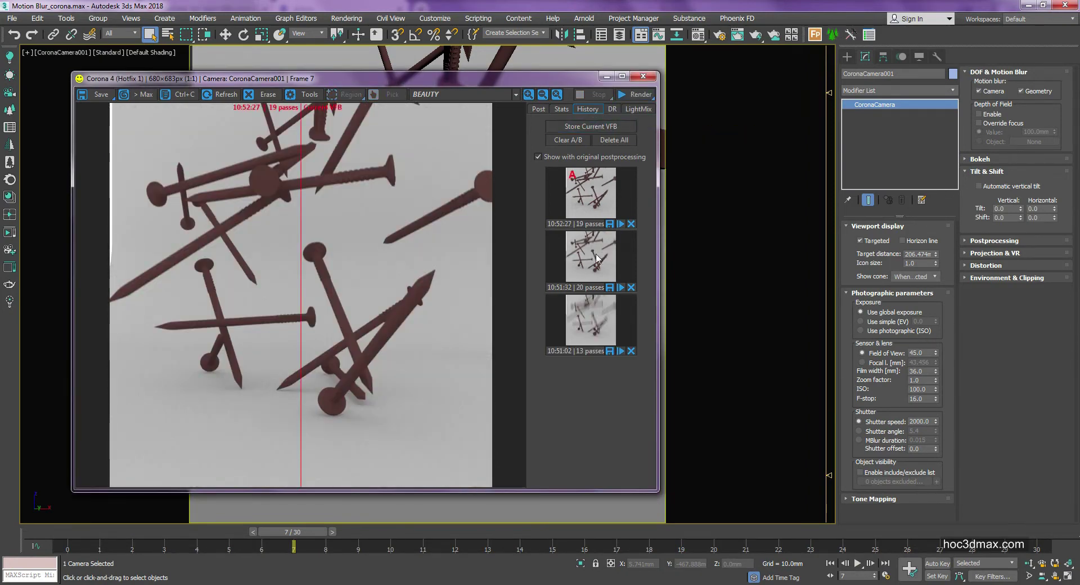
right_click(597, 258)
left_click_drag(305, 252, 501, 254)
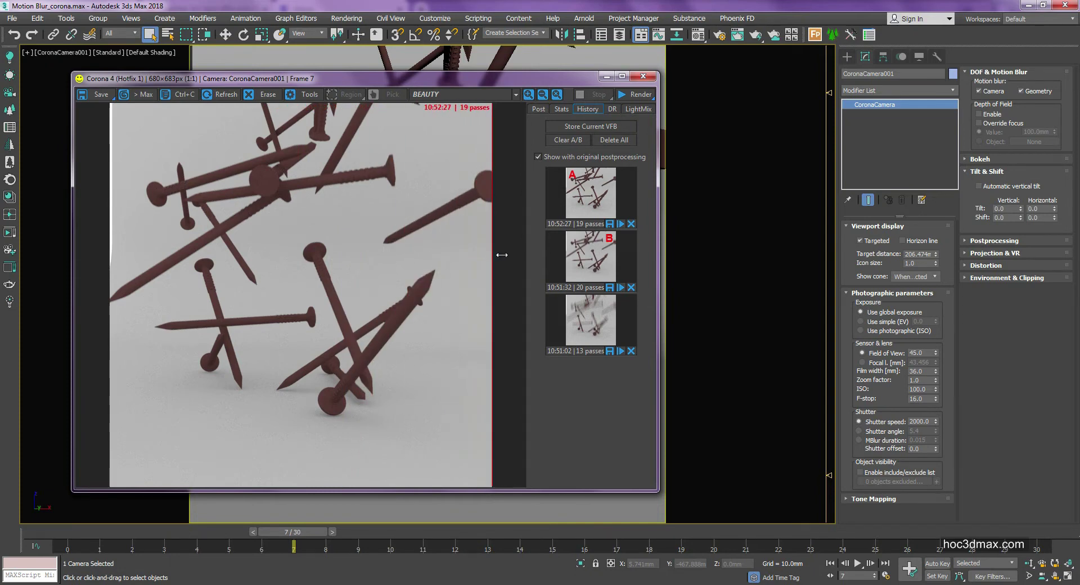
mouse_move(502, 255)
left_mouse_down()
mouse_move(533, 244)
mouse_move(461, 241)
mouse_move(487, 242)
left_mouse_up()
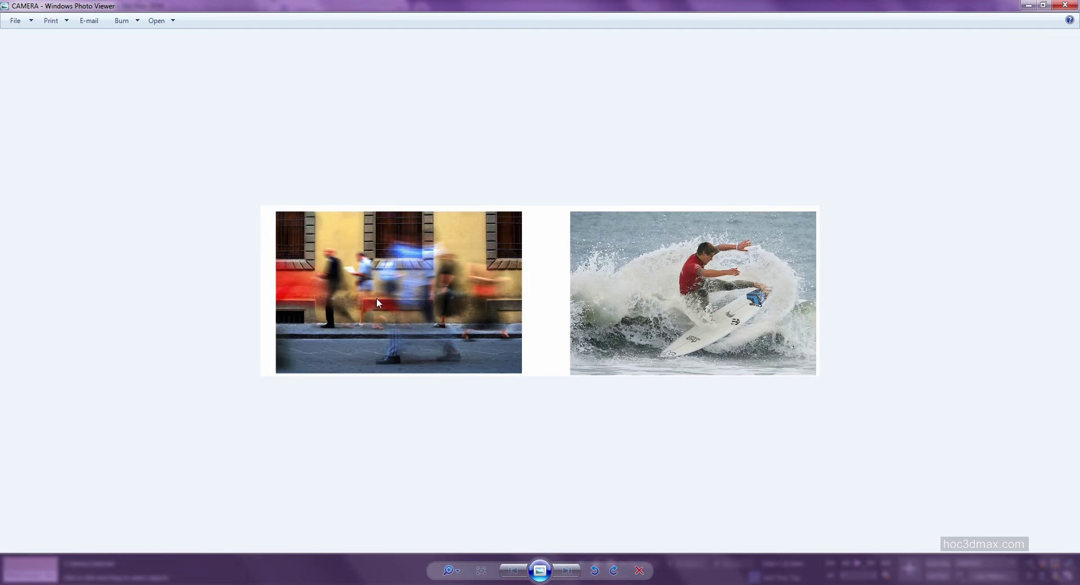
left_click(1028, 5)
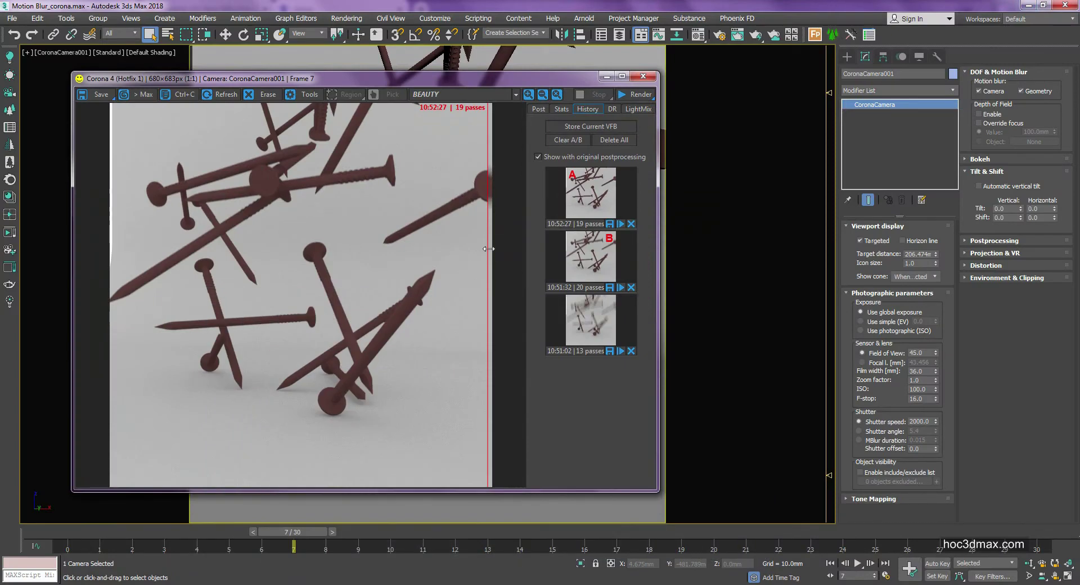
Sweep the A/B split between the sharp shutter-2000 and blurrier shutter-200 renders, ending near the left edge
left_click_drag(485, 250, 123, 261)
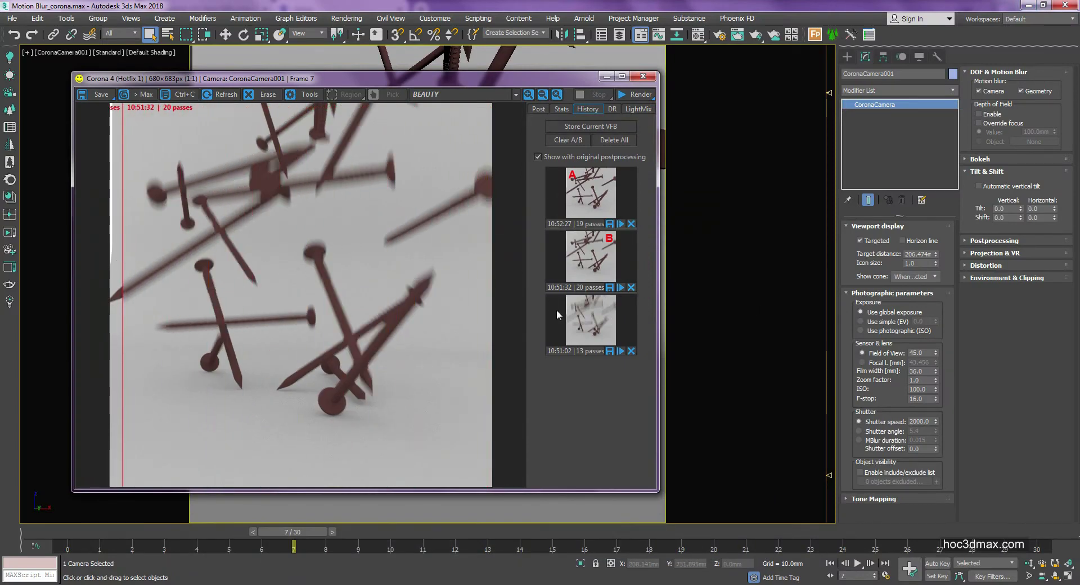
left_click_drag(123, 216, 511, 229)
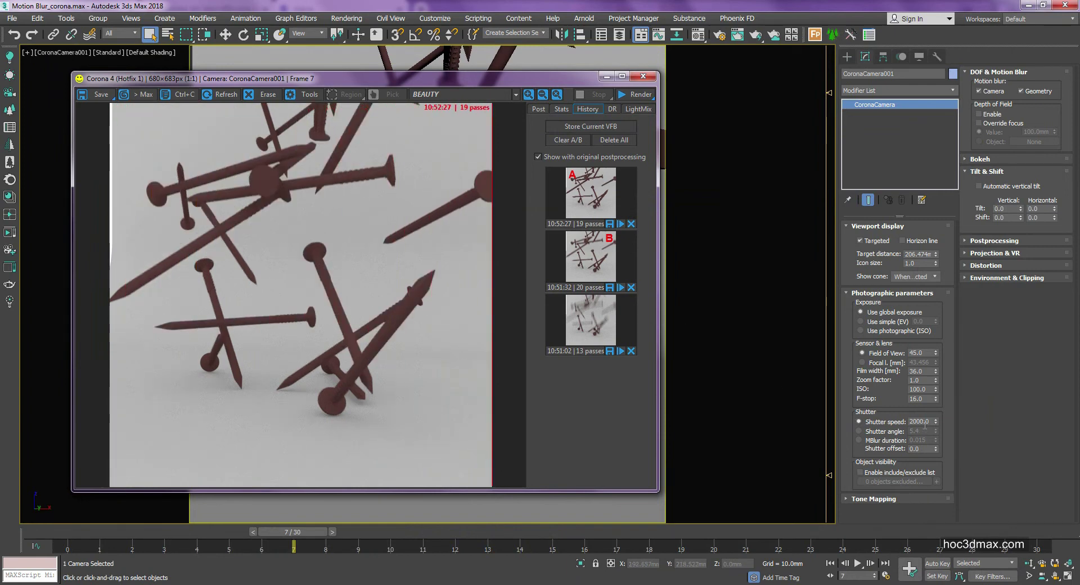
double_click(909, 420)
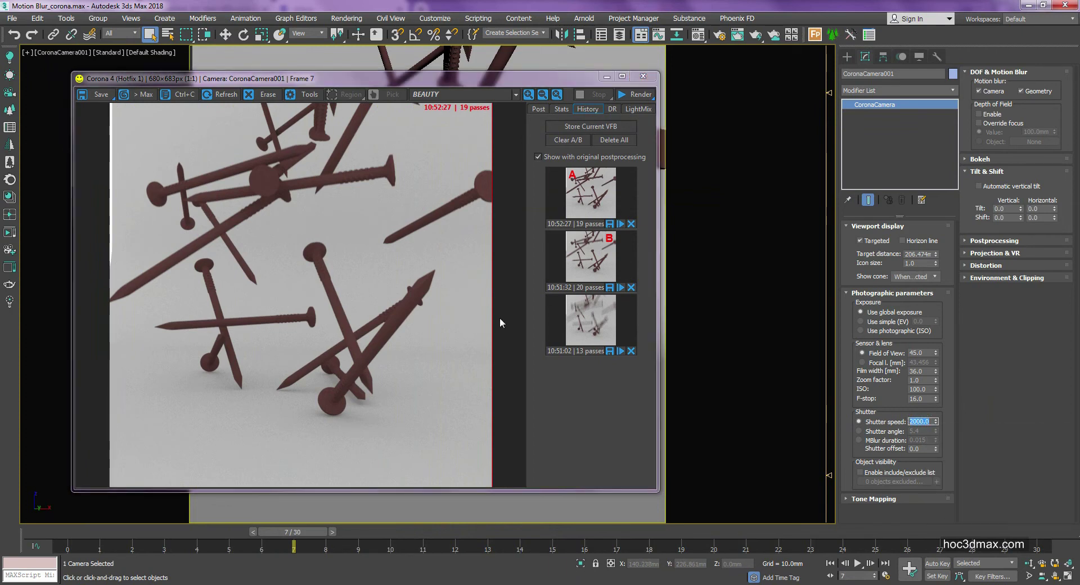
mouse_move(494, 252)
left_mouse_down()
mouse_move(113, 254)
mouse_move(368, 256)
mouse_move(113, 278)
left_mouse_up()
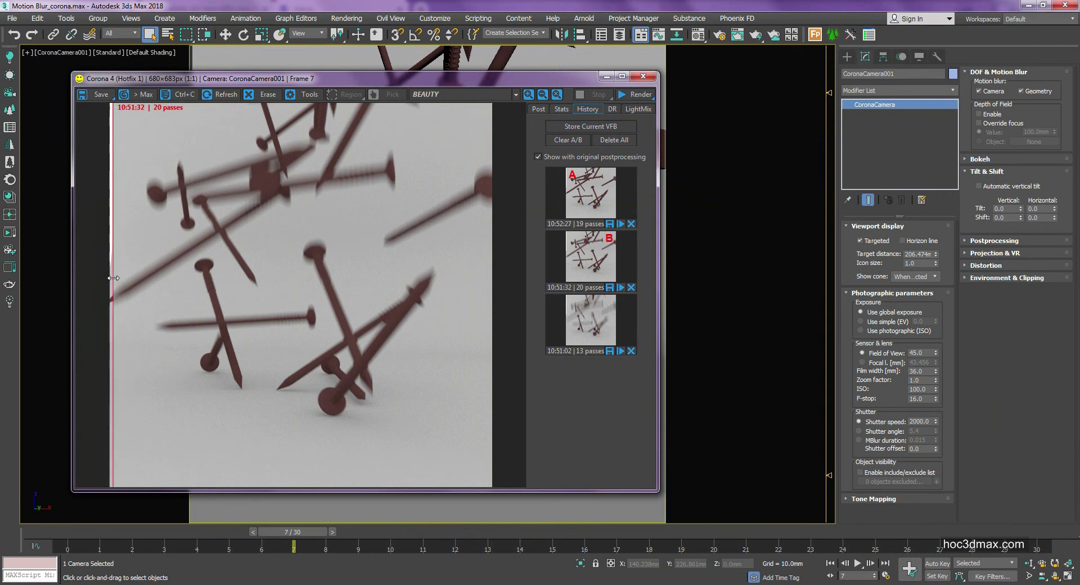